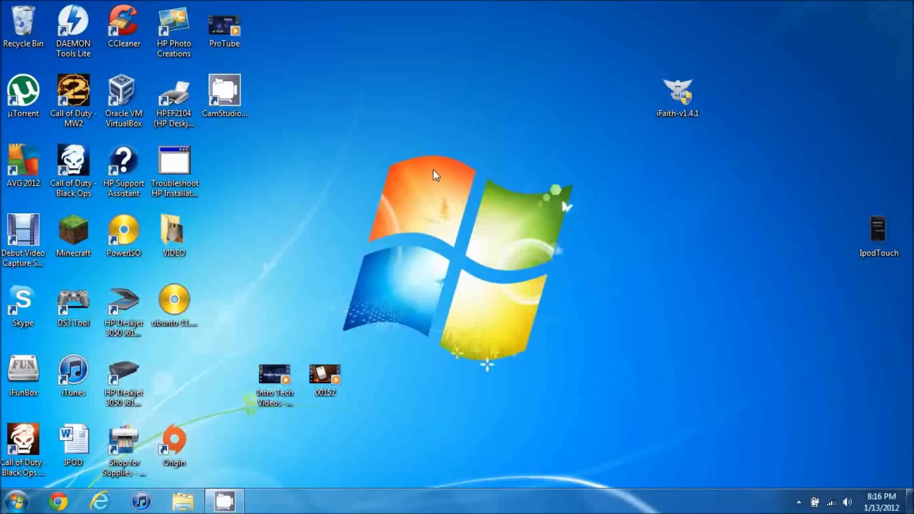
Step: Launch iFaith v1.4.1, accept the disclaimer, and choose Dump SHSH Blobs
double_click(677, 96)
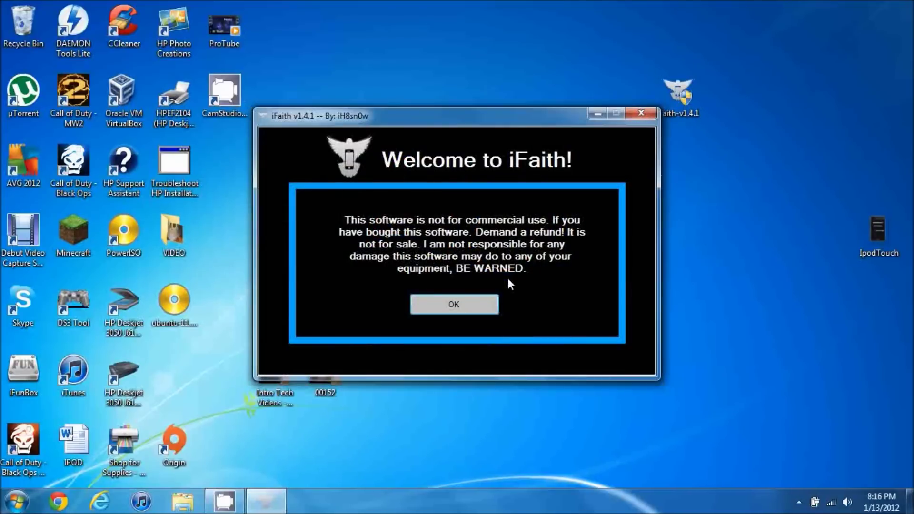
left_click(469, 305)
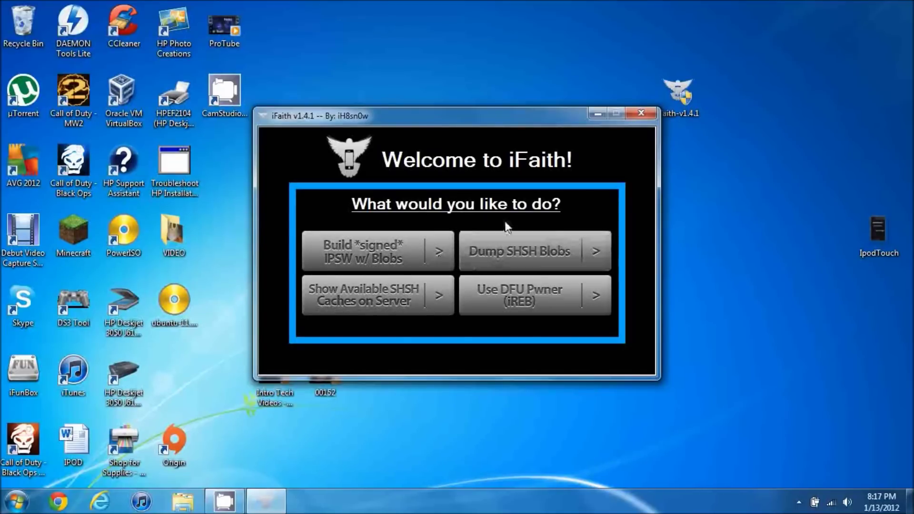
left_click(537, 268)
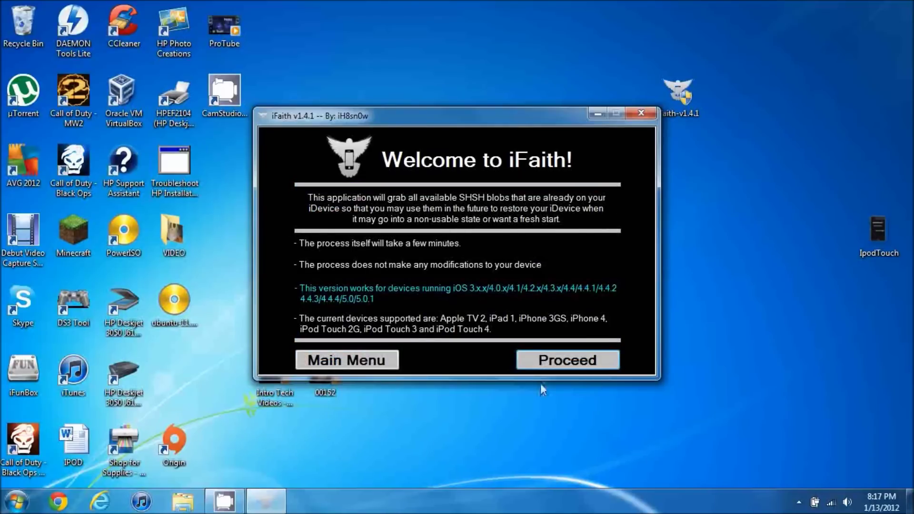
Step: Proceed past the dump information and credits, answering No to the Apple TV 2 question
left_click(541, 367)
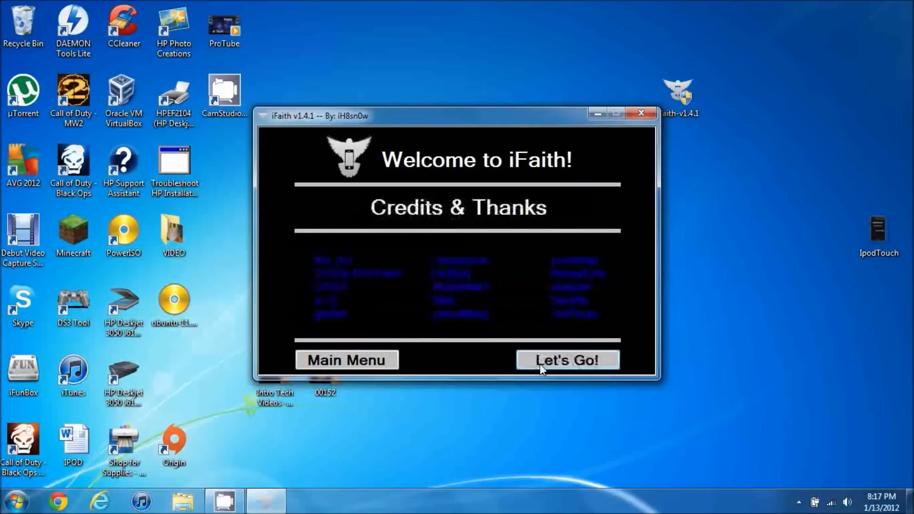
left_click(539, 364)
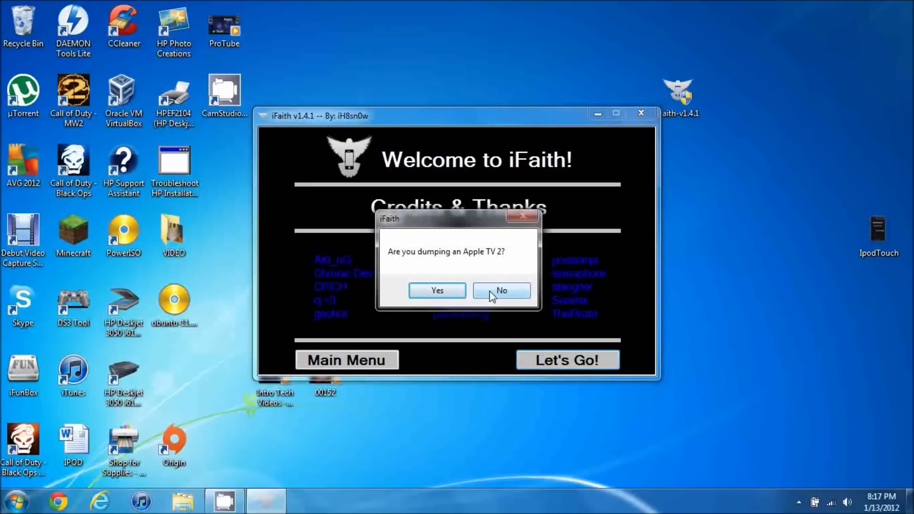
left_click(489, 290)
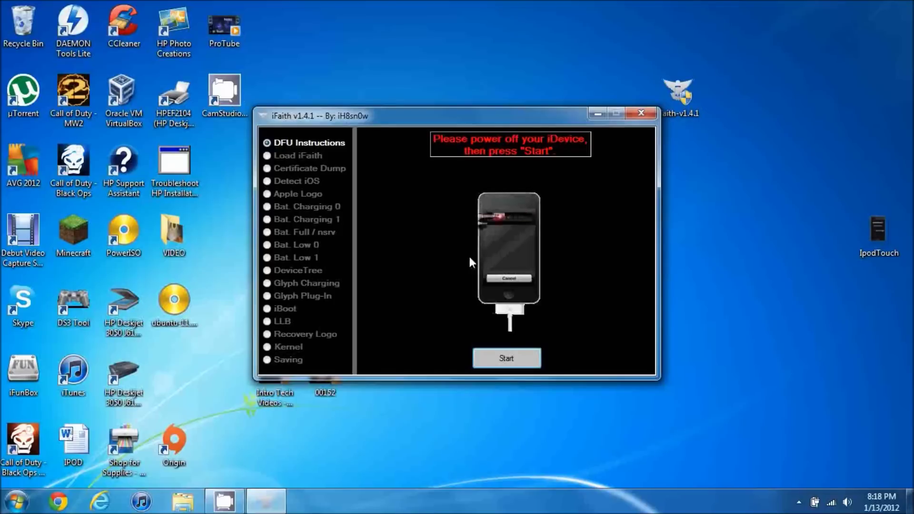
left_click(499, 362)
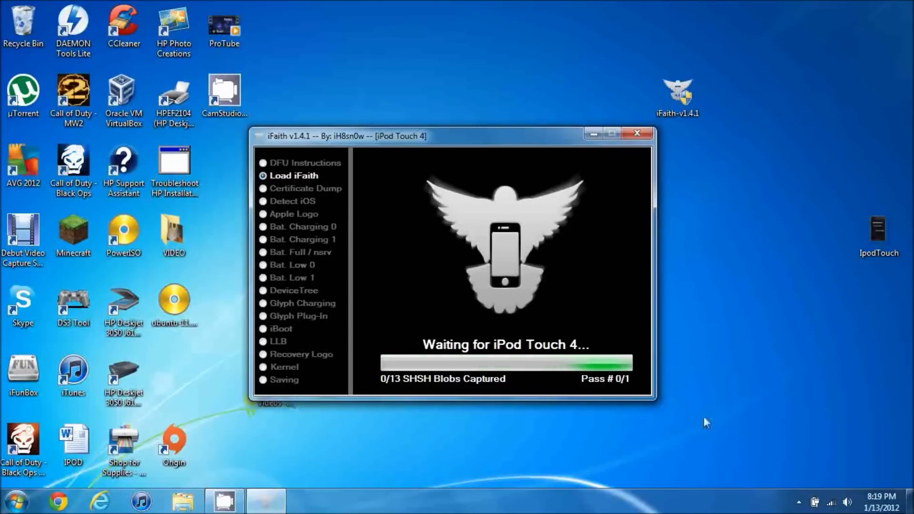
Step: Reveal the hidden system tray icons
left_click(799, 502)
Step: Open a tray program's options menu, then close it again
right_click(786, 432)
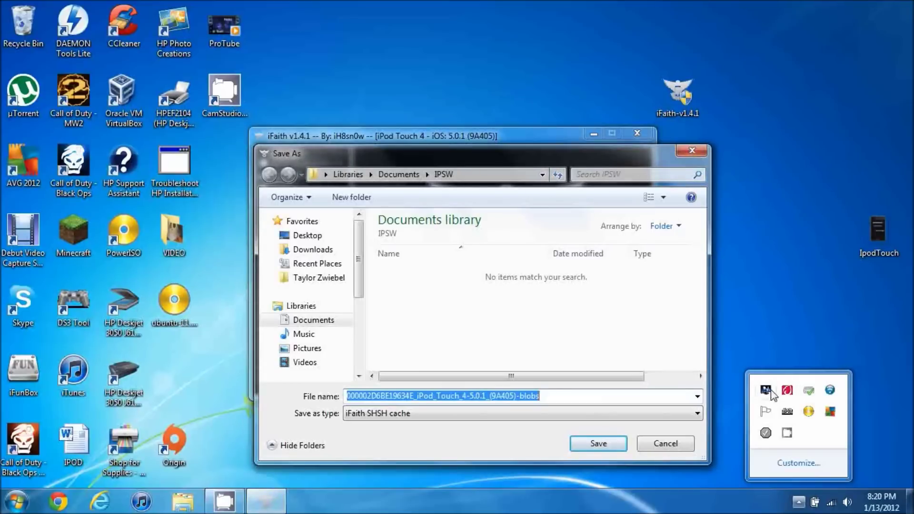
left_click(789, 430)
right_click(788, 434)
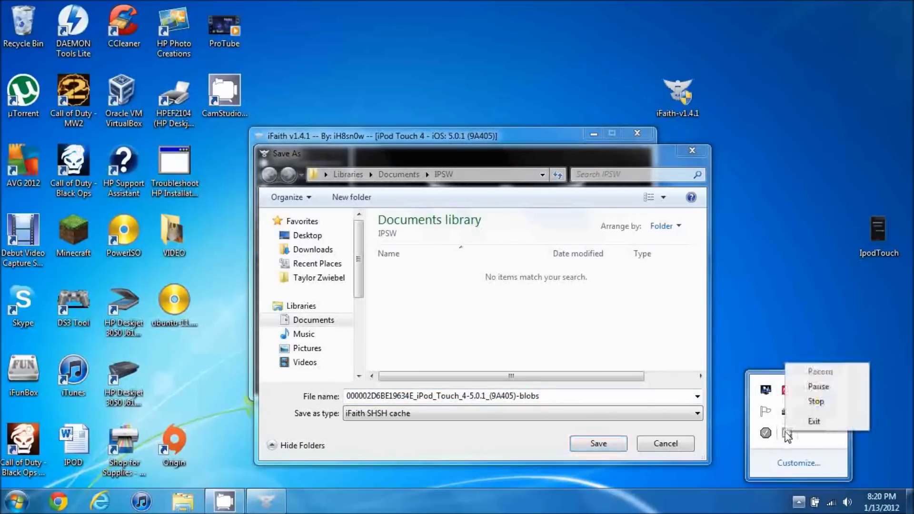
left_click(771, 279)
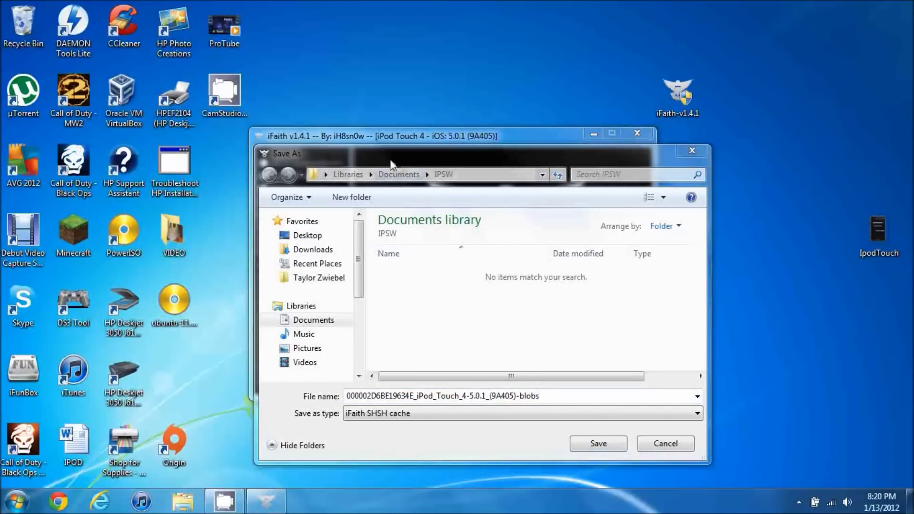
Step: Save the iPod Touch 4 5.0.1 blob cache into Documents > SHSH Blobs
left_click_drag(397, 172, 369, 106)
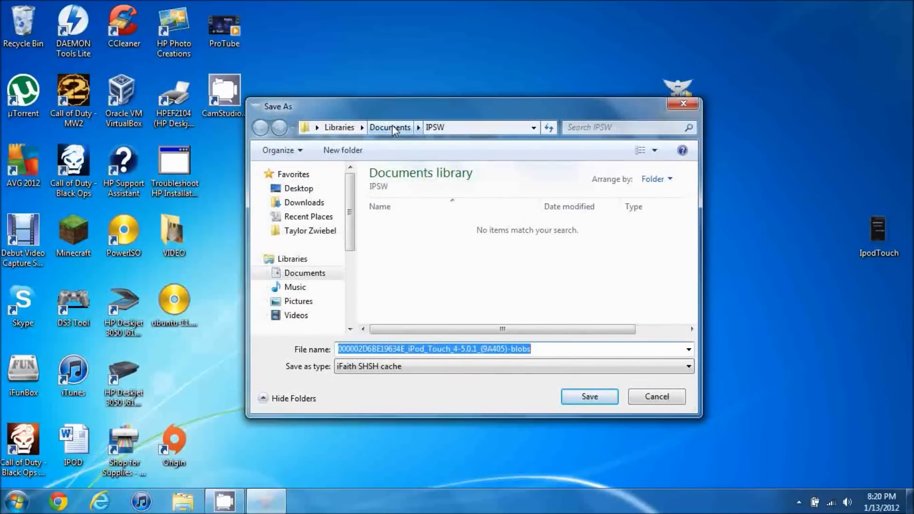
left_click(390, 127)
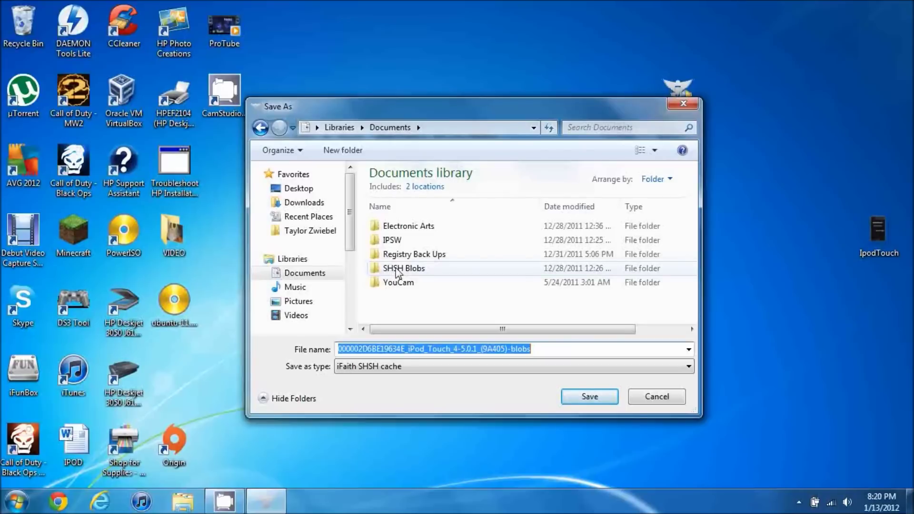
double_click(420, 275)
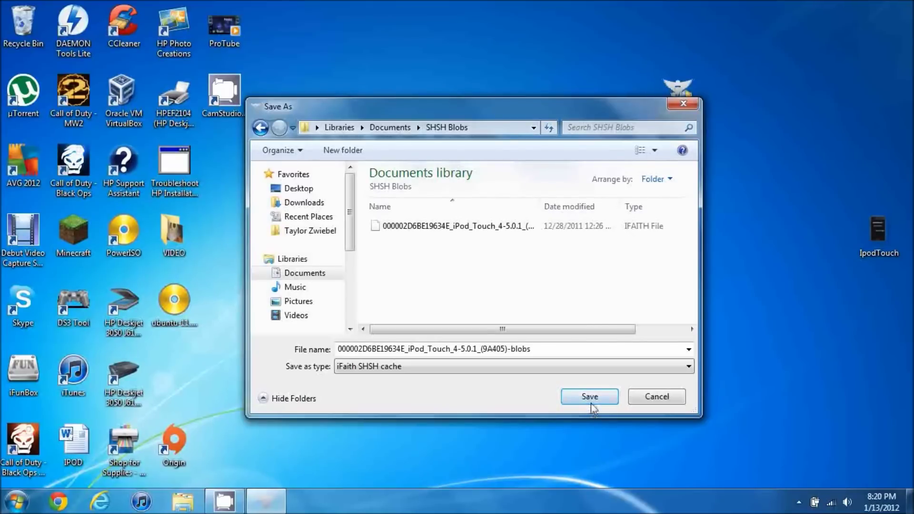
left_click(655, 396)
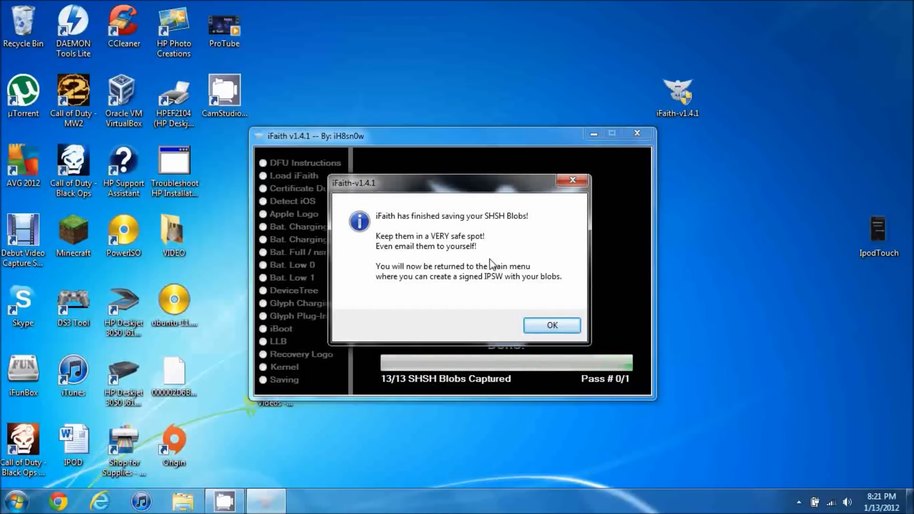
Step: Acknowledge the message that all 13/13 SHSH blobs finished saving
left_click(551, 326)
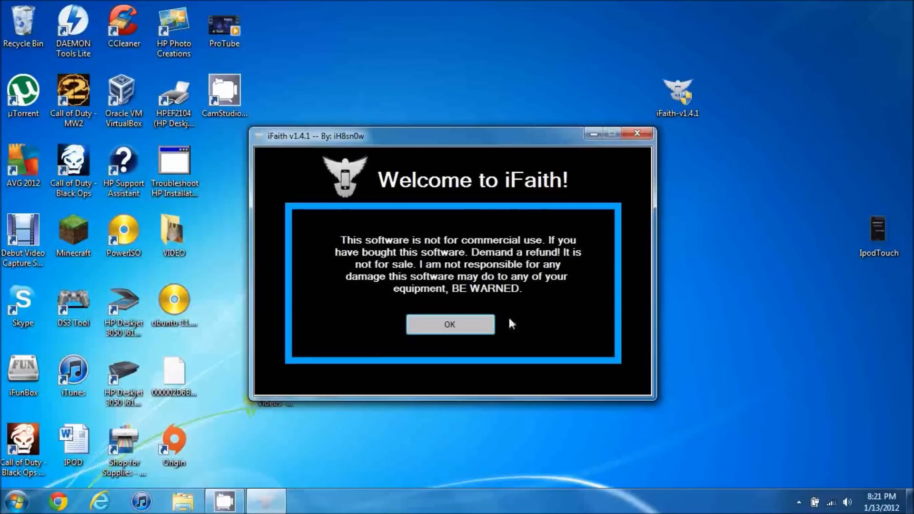
Step: Accept the non-commercial-use disclaimer to reach the iFaith task menu
left_click(464, 327)
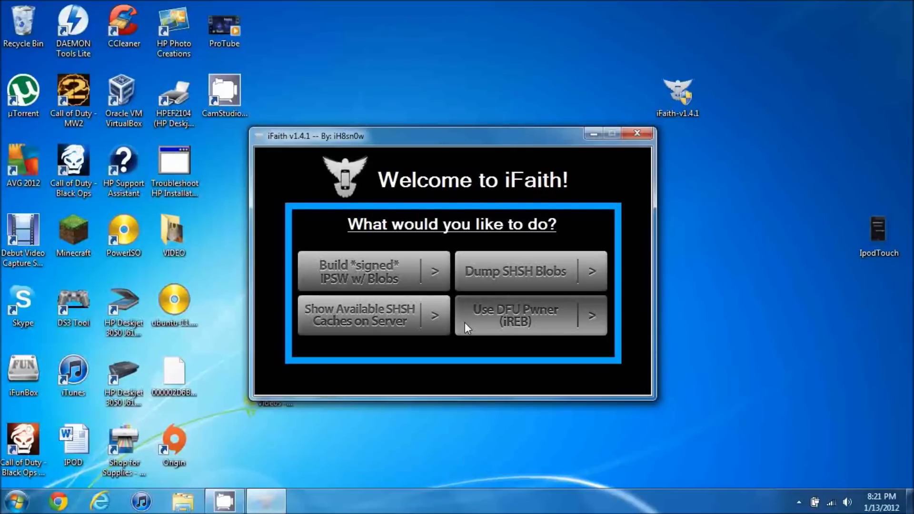
Step: Choose Build signed IPSW and load the saved .ifaith blob file from Documents > SHSH Blobs
left_click(381, 278)
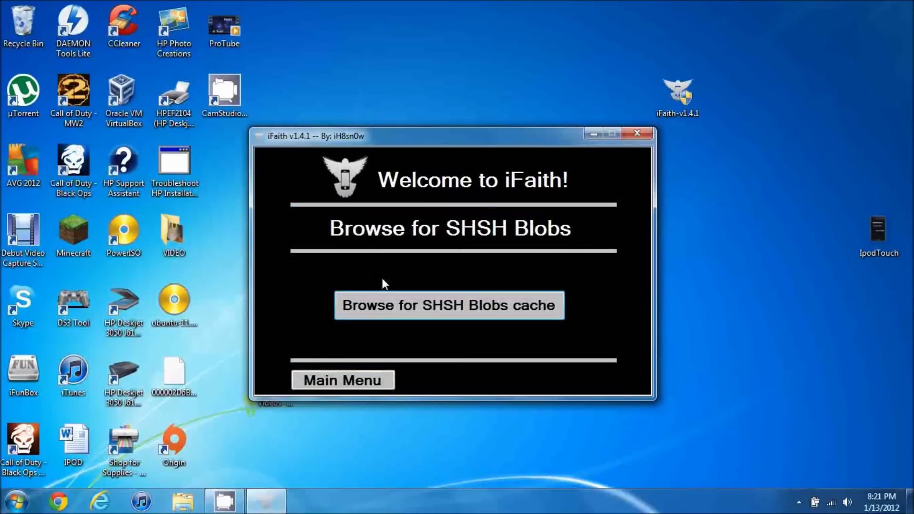
left_click(434, 312)
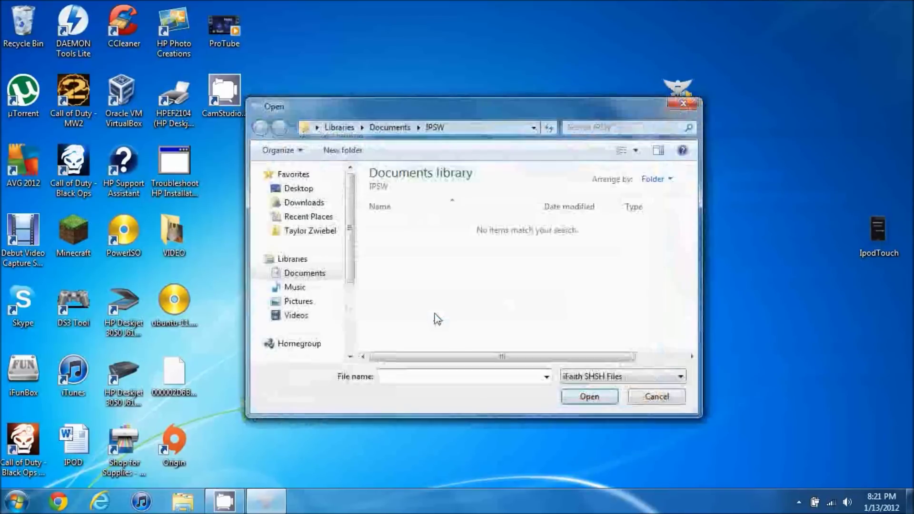
left_click(389, 127)
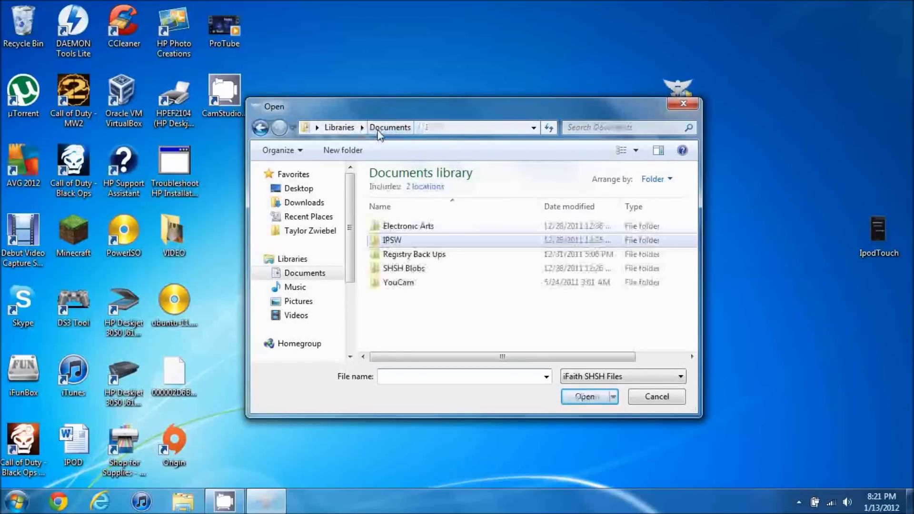
left_click(413, 269)
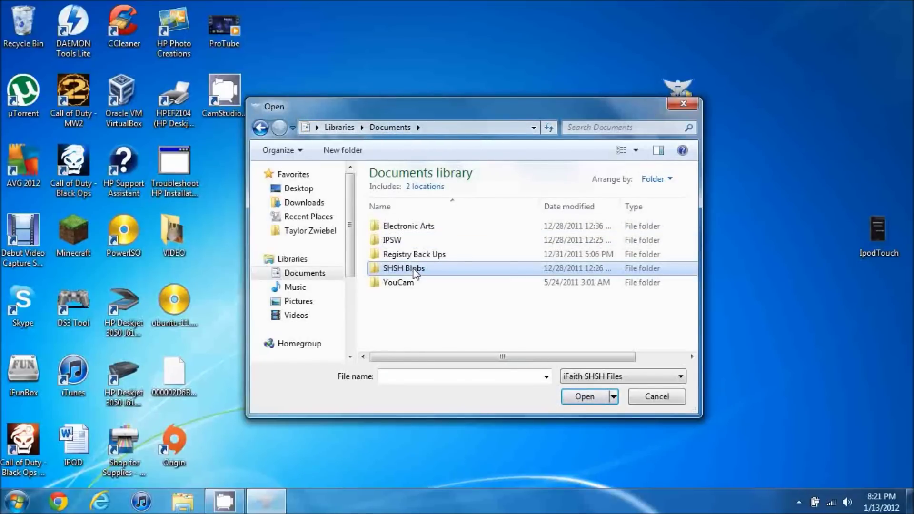
double_click(414, 269)
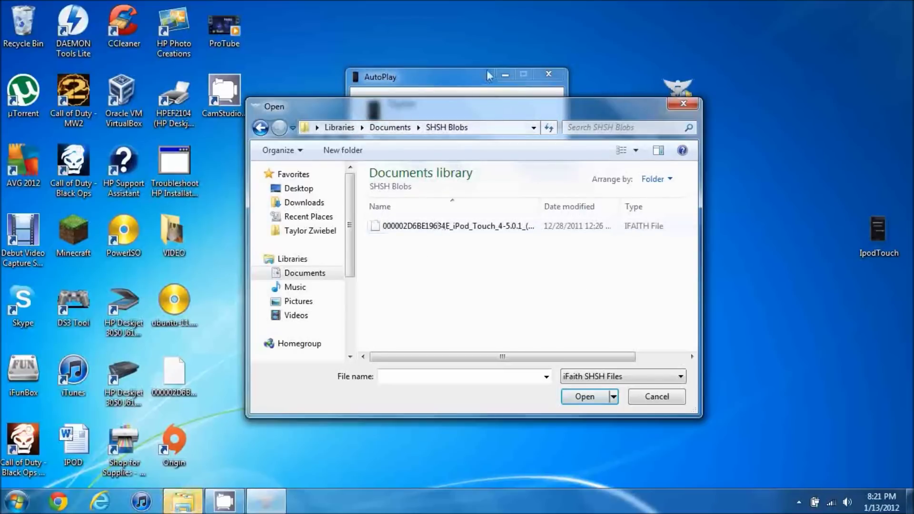
left_click(548, 74)
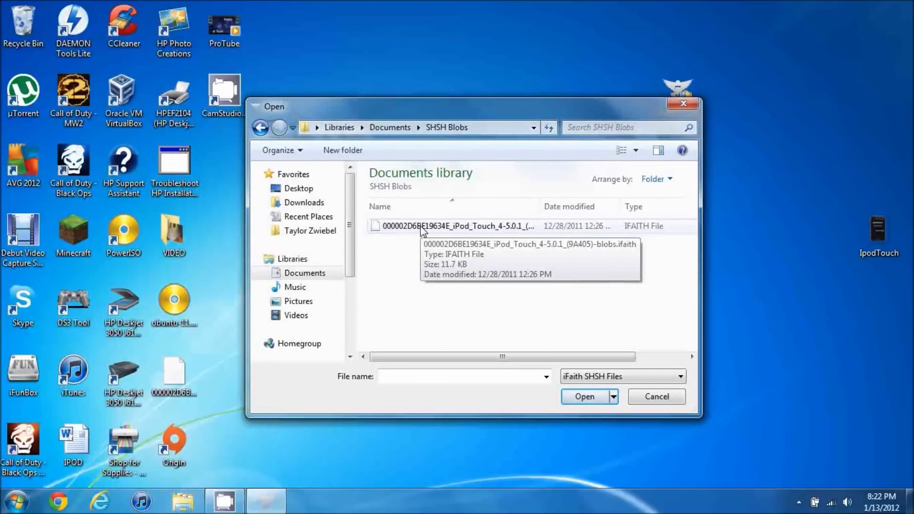
left_click(422, 226)
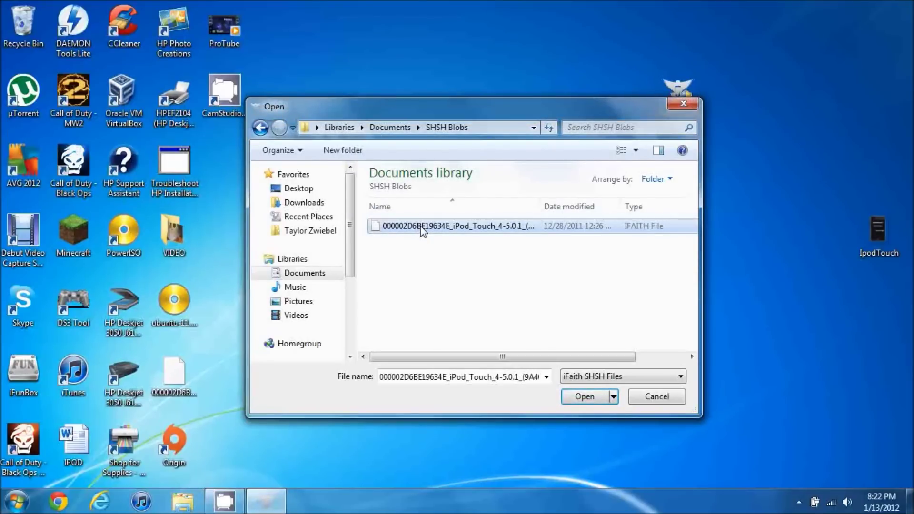
left_click(422, 228)
left_click(578, 397)
left_click(575, 397)
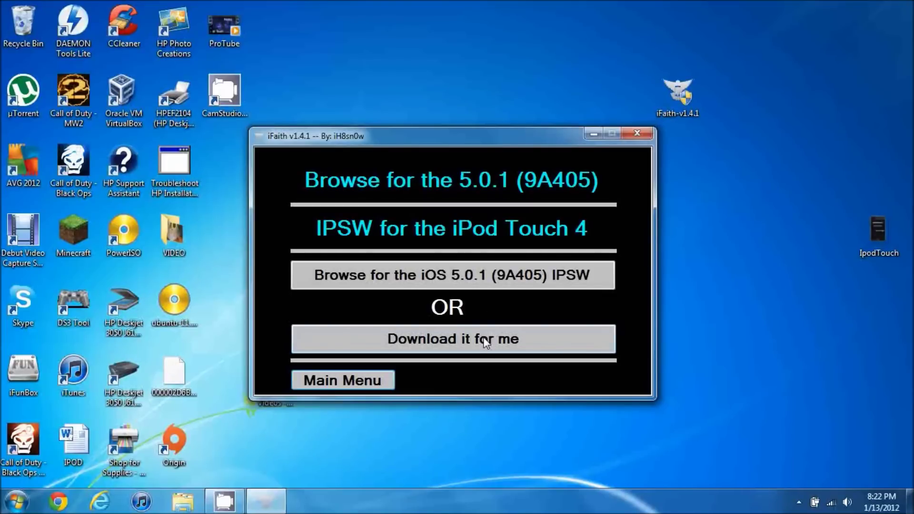
Step: Provide the local iPod4,1_5.0.1_9A405_Restore (1) IPSW from Documents > IPSW
left_click(543, 284)
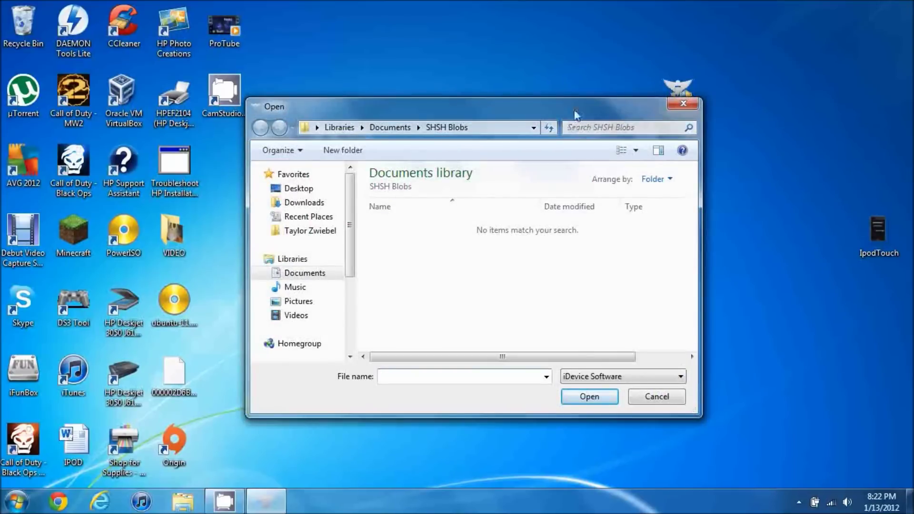
left_click_drag(524, 105, 615, 93)
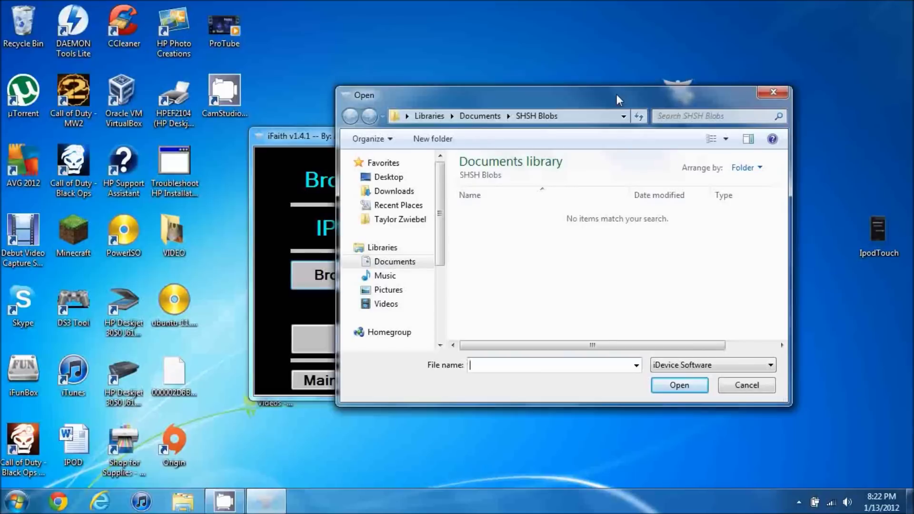
left_click(479, 117)
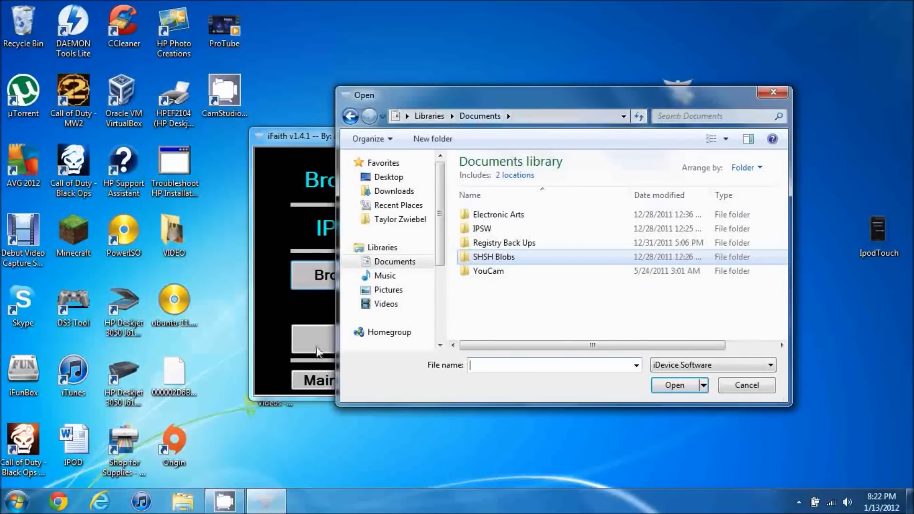
double_click(510, 230)
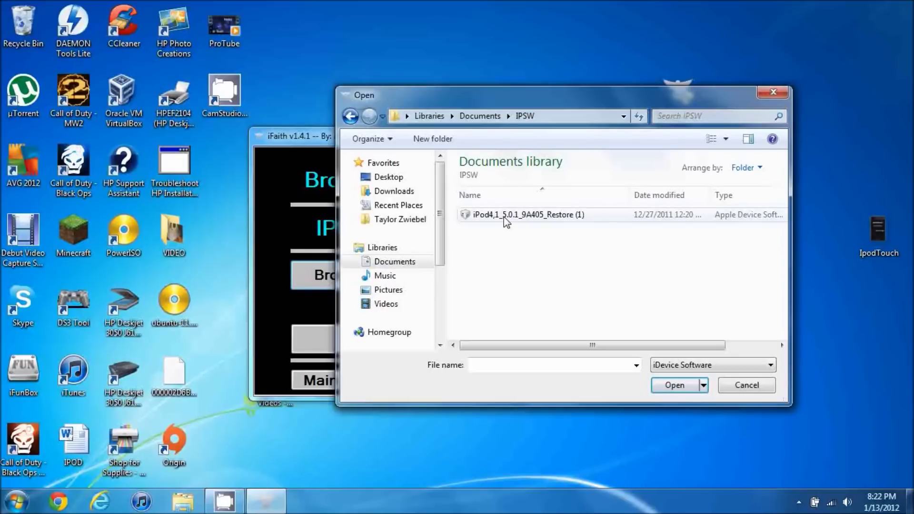
left_click(504, 216)
left_click(677, 391)
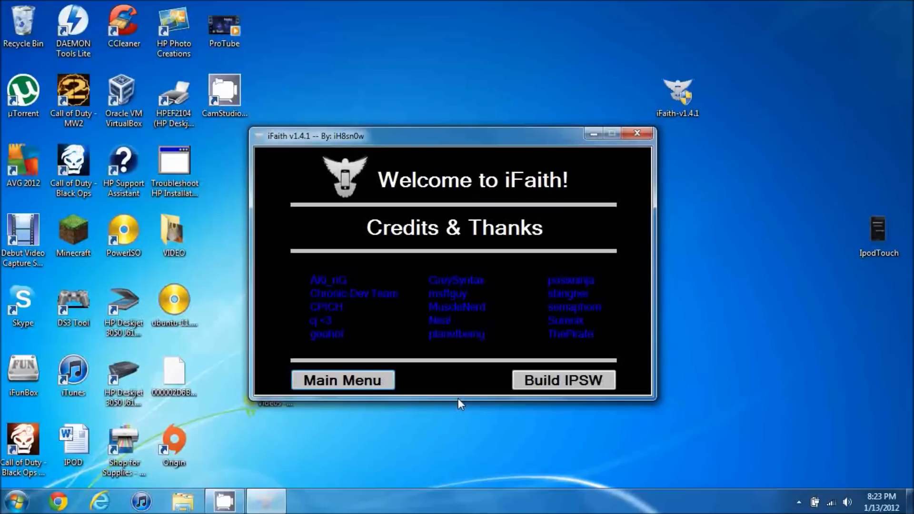
Step: Build the signed iOS 5.0.1 IPSW, then continue to preparing the device for restore
left_click(568, 385)
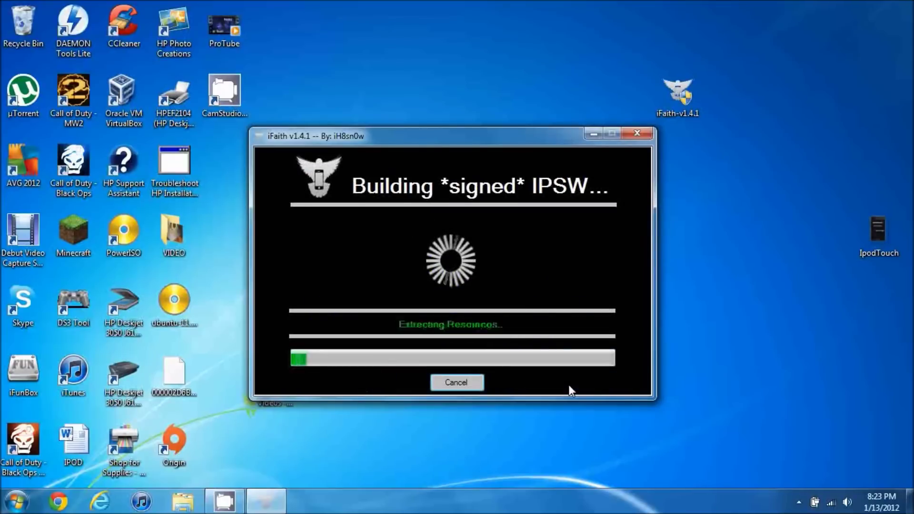
left_click(798, 502)
right_click(788, 433)
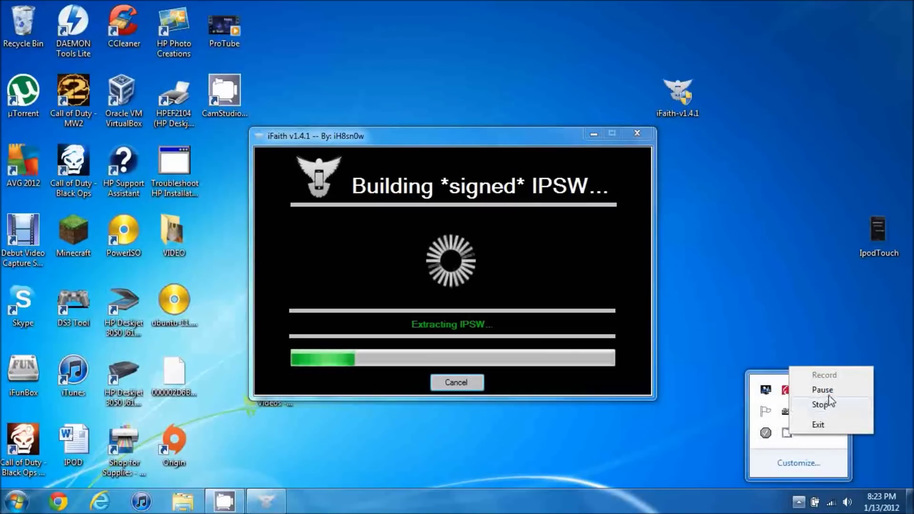
left_click(822, 374)
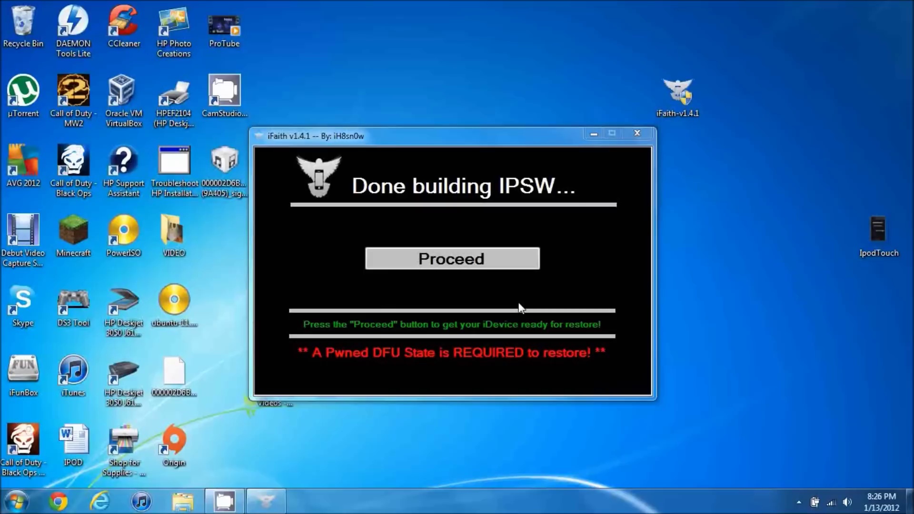
left_click_drag(527, 149, 482, 139)
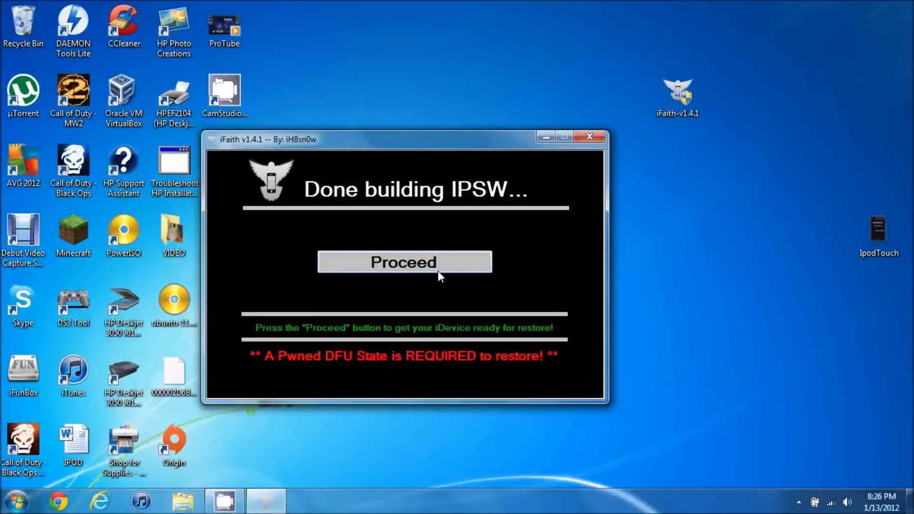
left_click(438, 272)
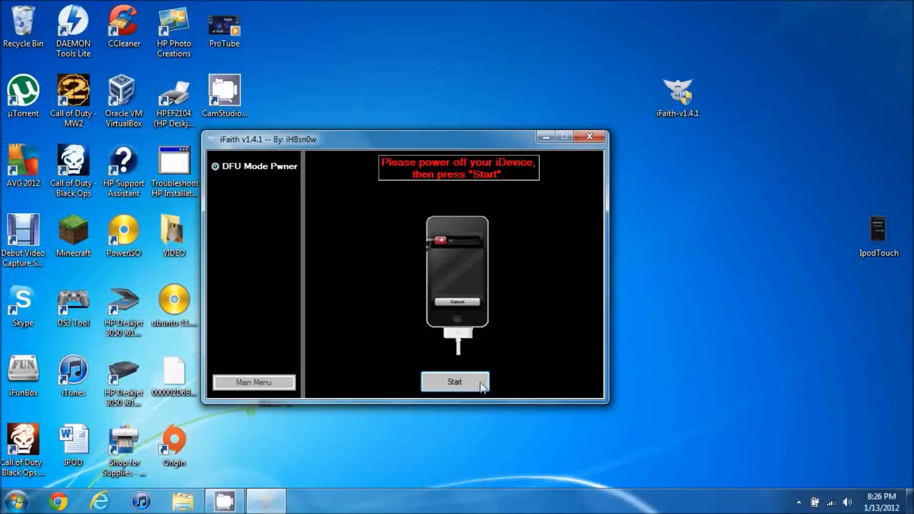
Step: Start the DFU Mode Pwner countdown
left_click(454, 381)
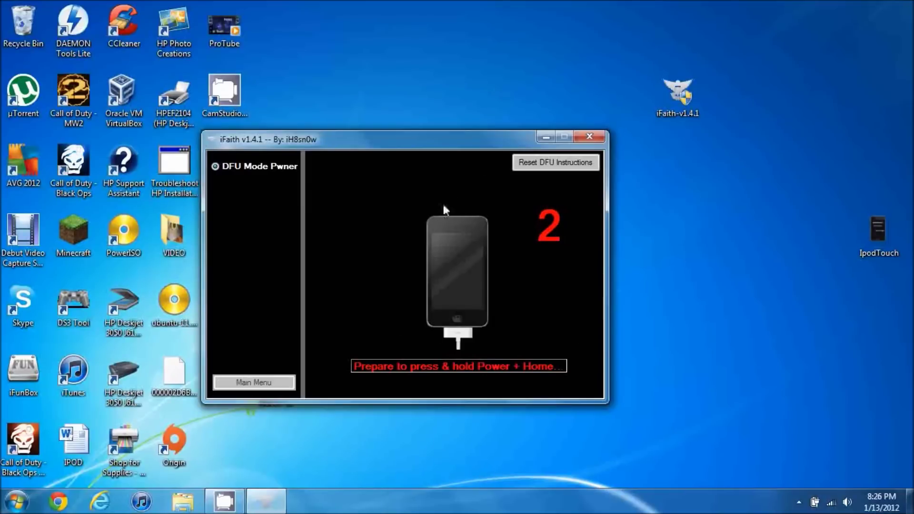
Step: Close iFaith, start iTunes, and reveal the signed 5.0.1 IPSW's full file name on the desktop
left_click(581, 138)
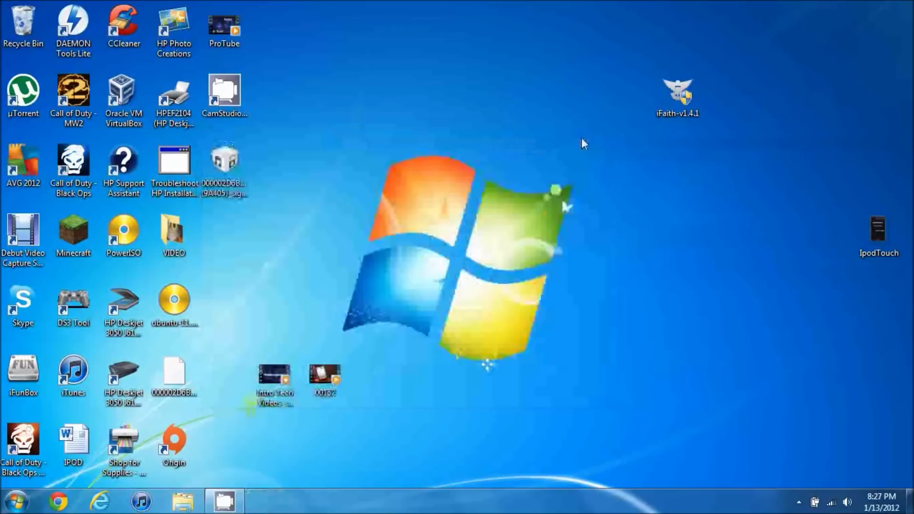
left_click(140, 501)
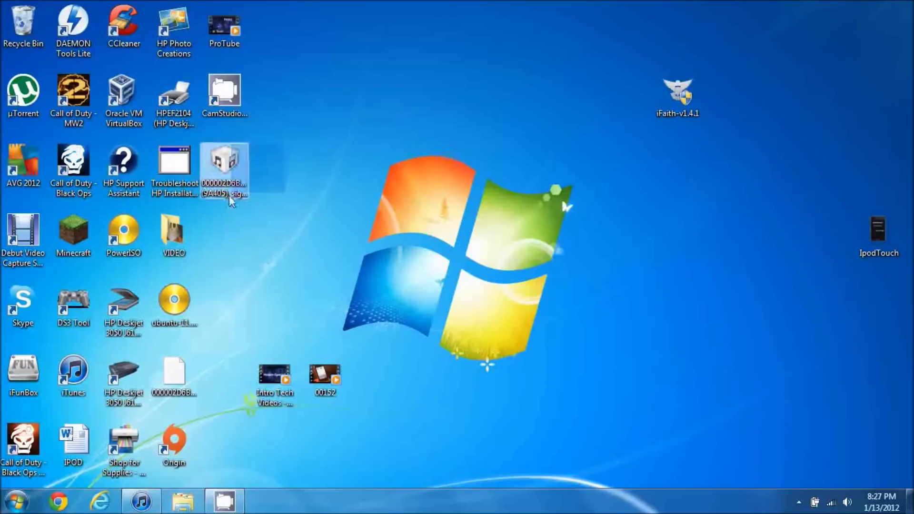
left_click(224, 162)
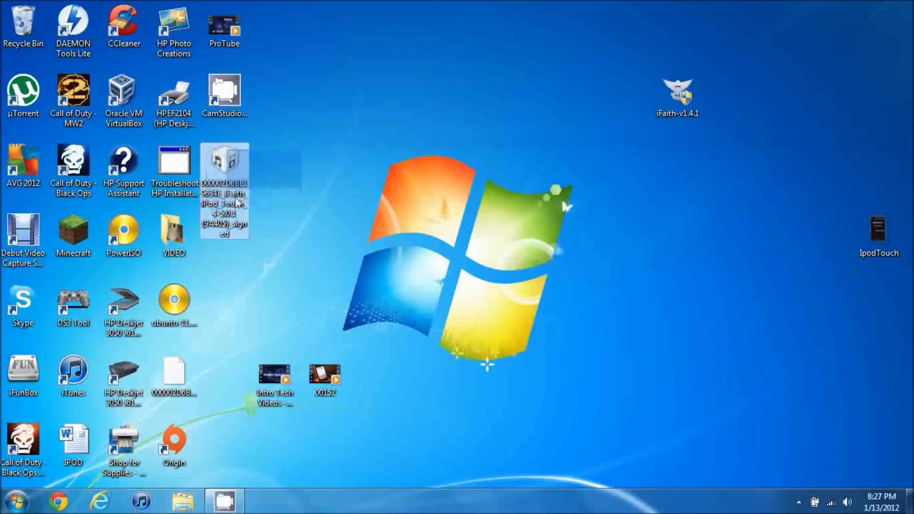
left_click(261, 167)
left_click_drag(261, 168, 333, 170)
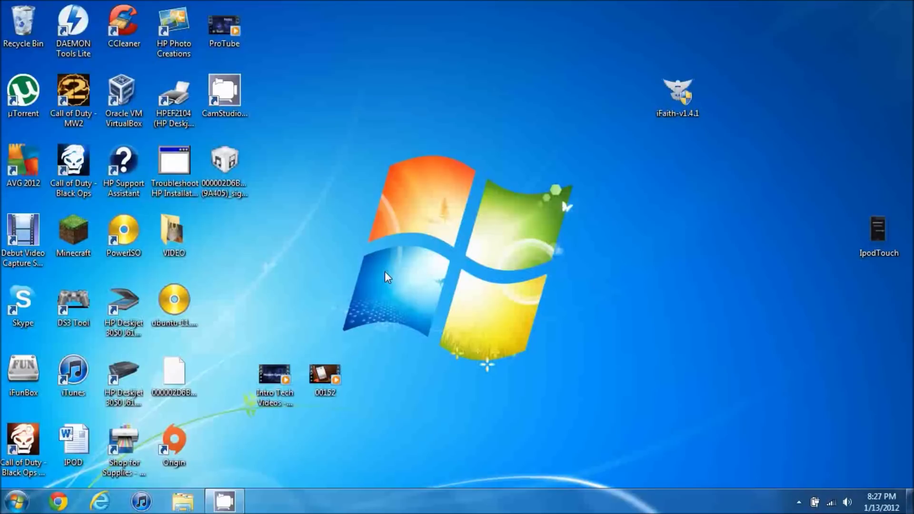
Step: Start iTunes from the taskbar, keeping the signed iPod Touch 4 5.0.1 (9A405) IPSW on the desktop
left_click(138, 502)
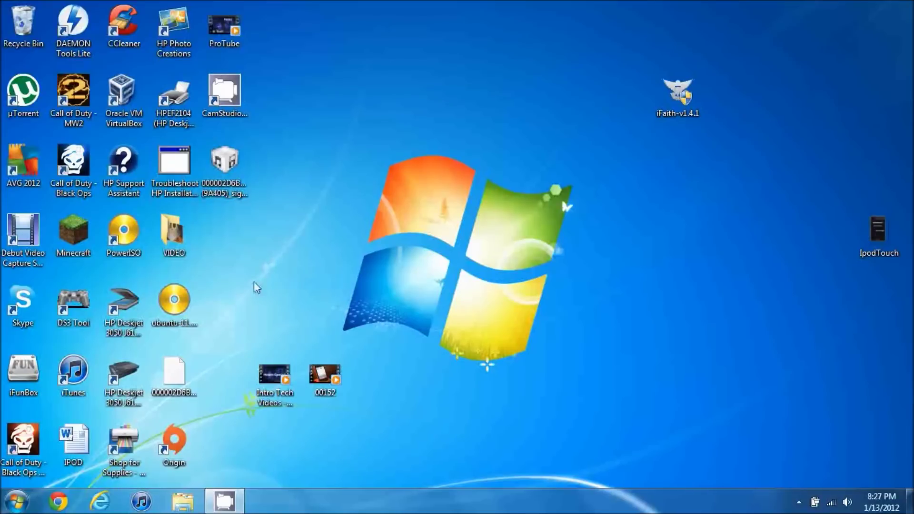
left_click_drag(240, 326, 407, 284)
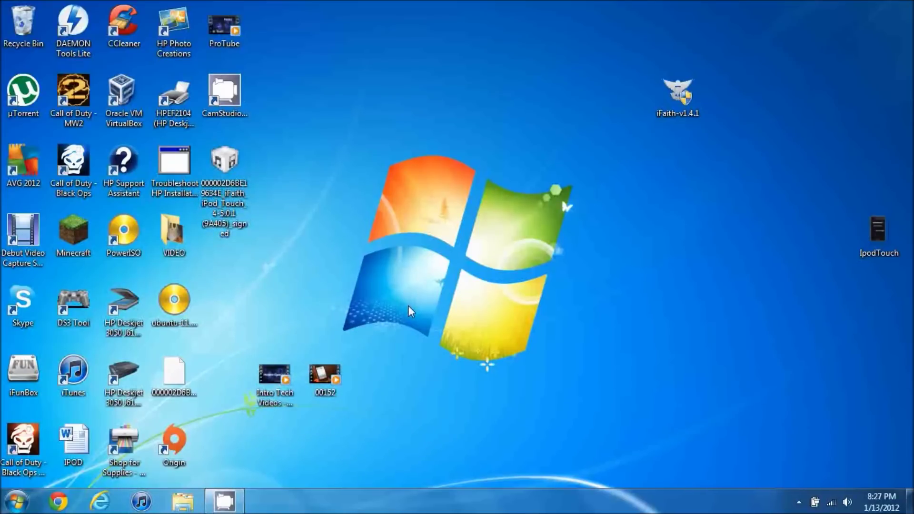